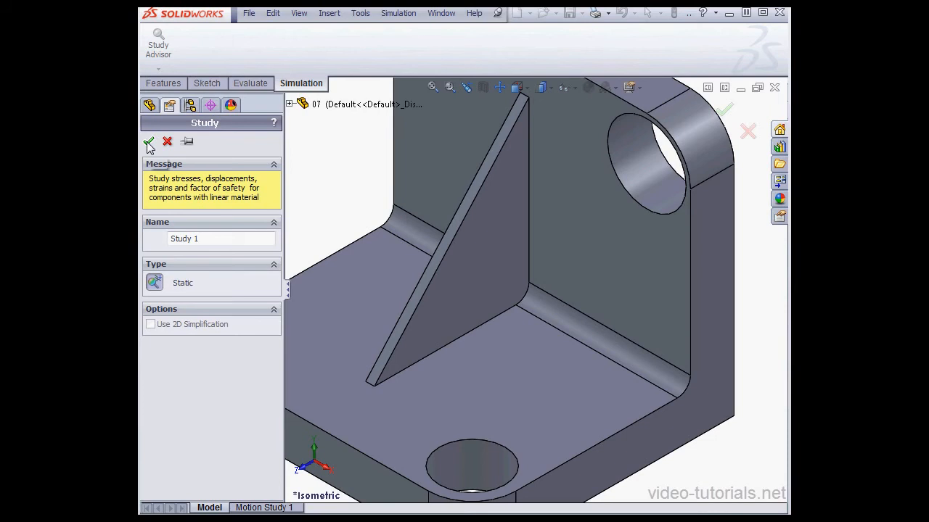
Create a static study named Study 1 and mesh the bracket at the default density
click(149, 141)
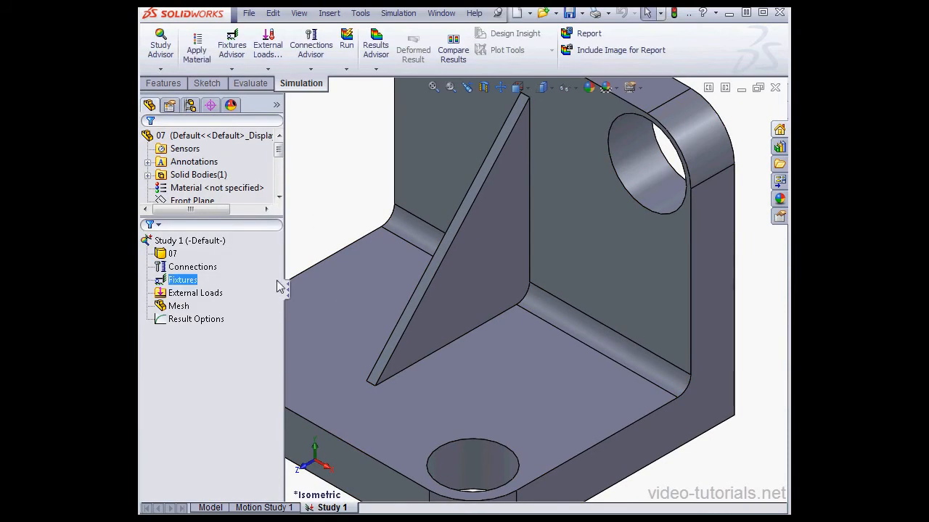
right_click(181, 306)
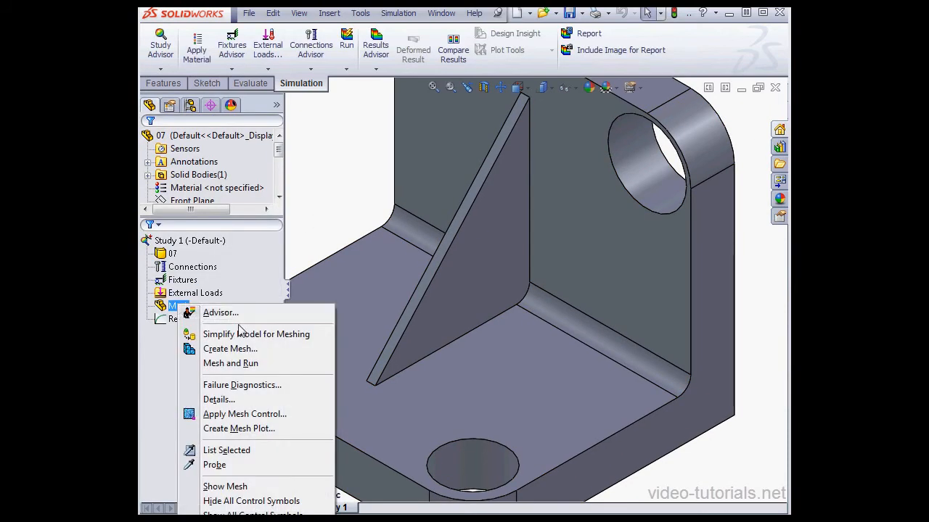
click(253, 349)
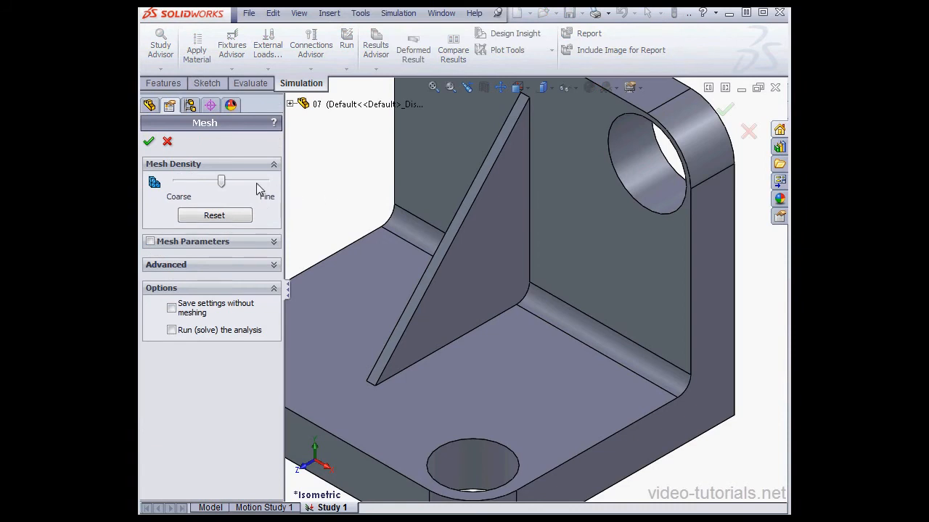
click(148, 142)
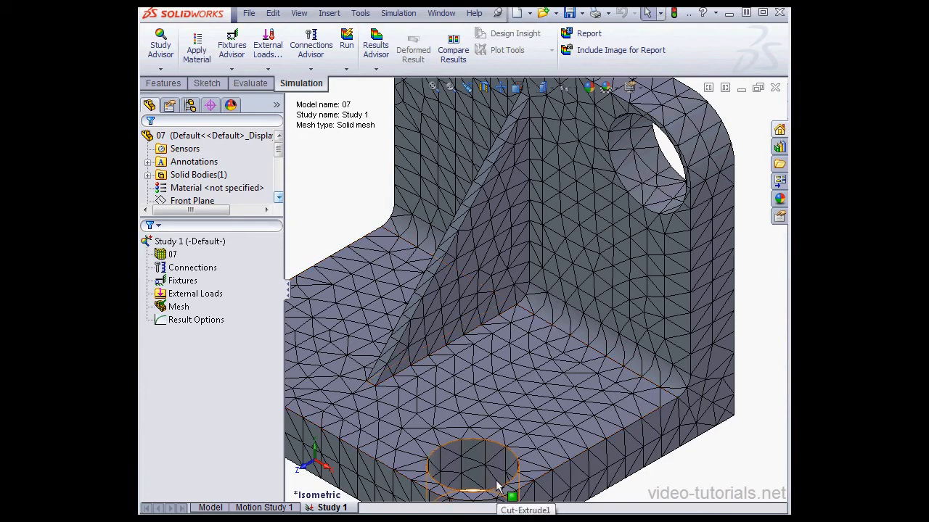
Remesh the bracket at the finest mesh density with the mesh parameters enabled and the standard mesh type
click(180, 308)
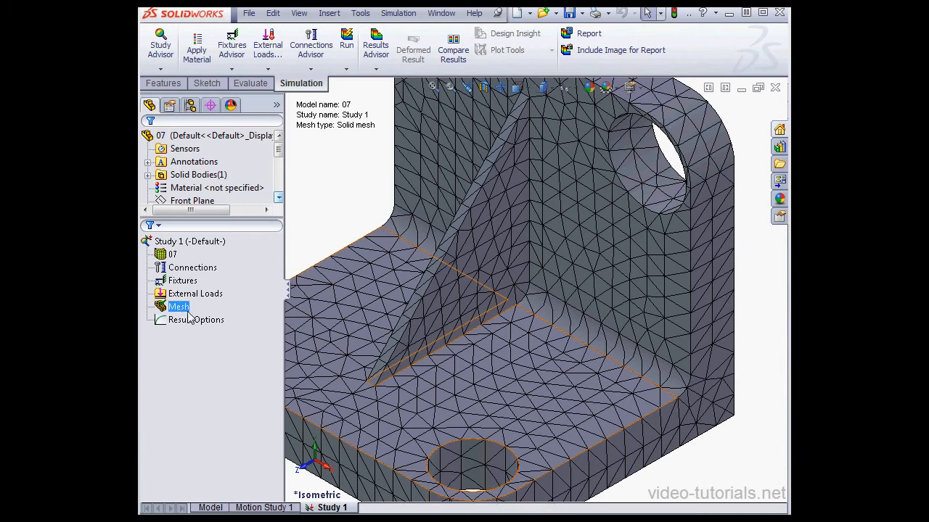
right_click(182, 308)
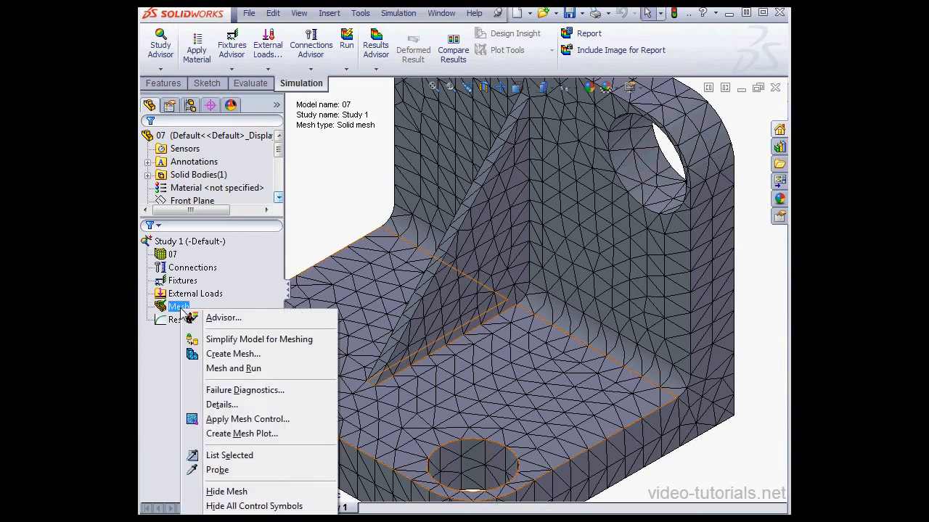
click(229, 354)
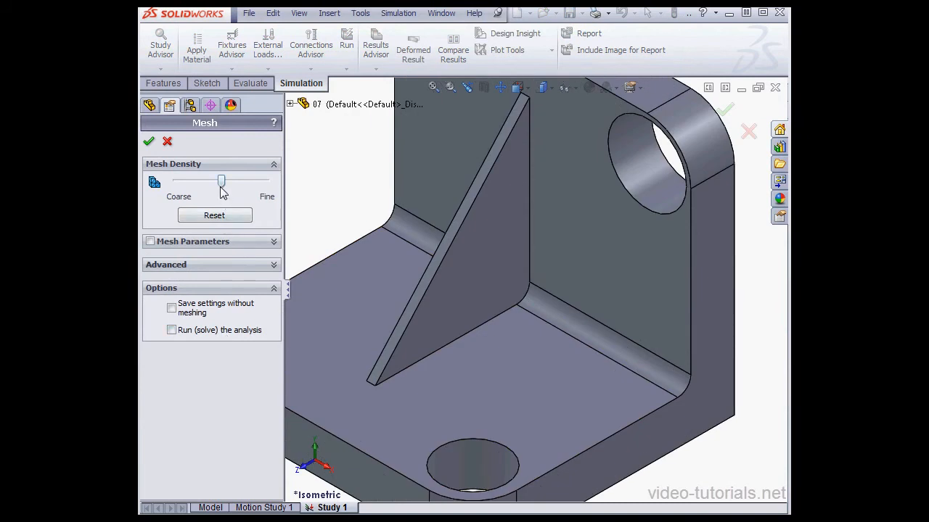
drag(222, 182, 266, 183)
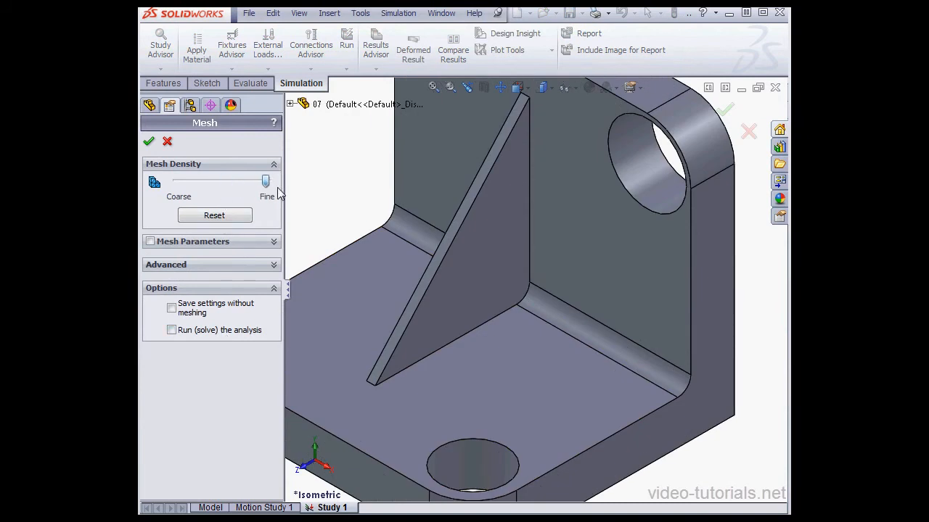
click(150, 242)
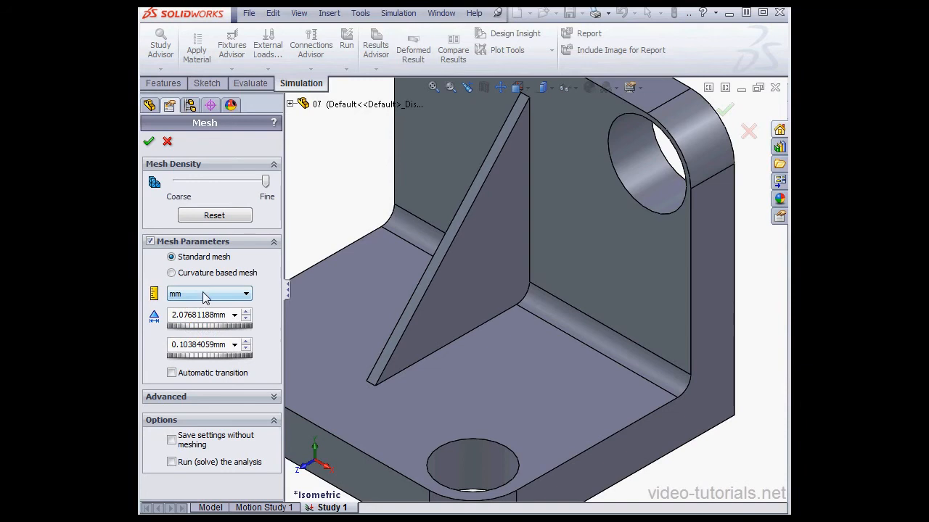
click(148, 141)
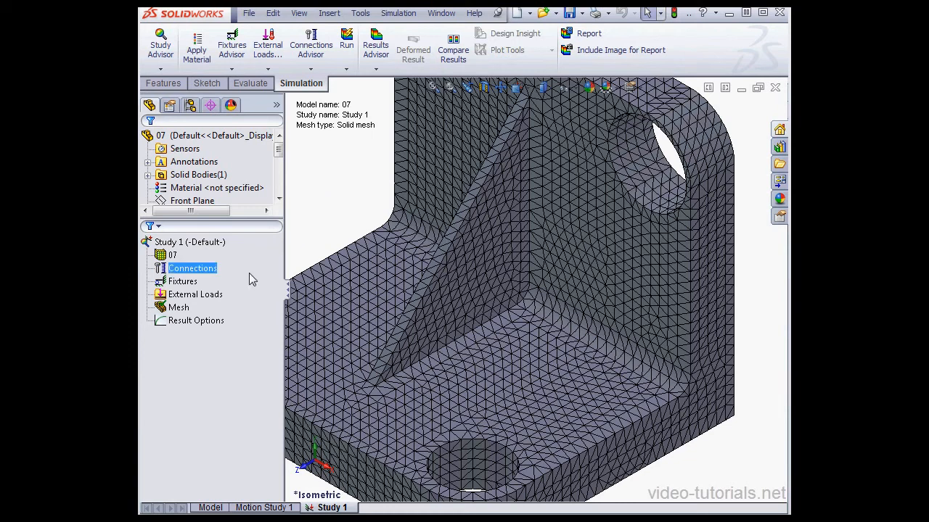
Reset the mesh density to its default, enable automatic transition, and remesh the bracket
right_click(186, 309)
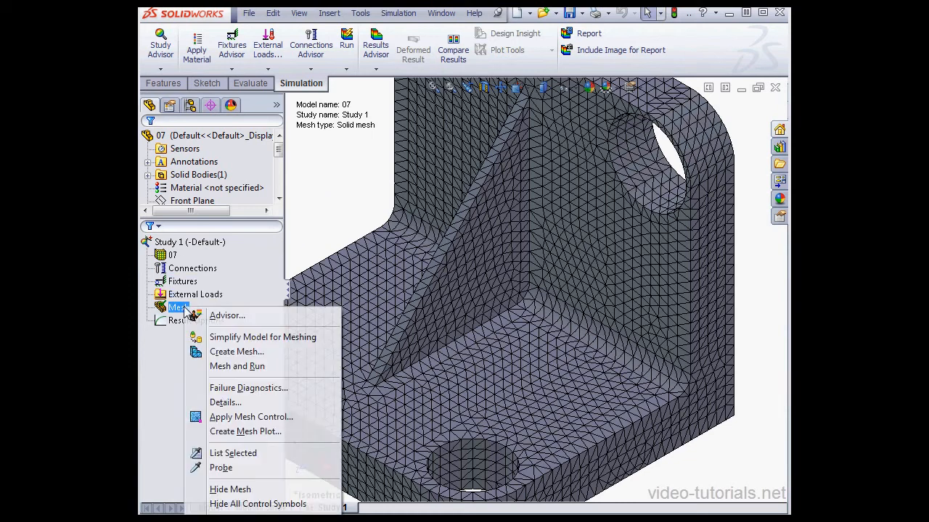
click(244, 353)
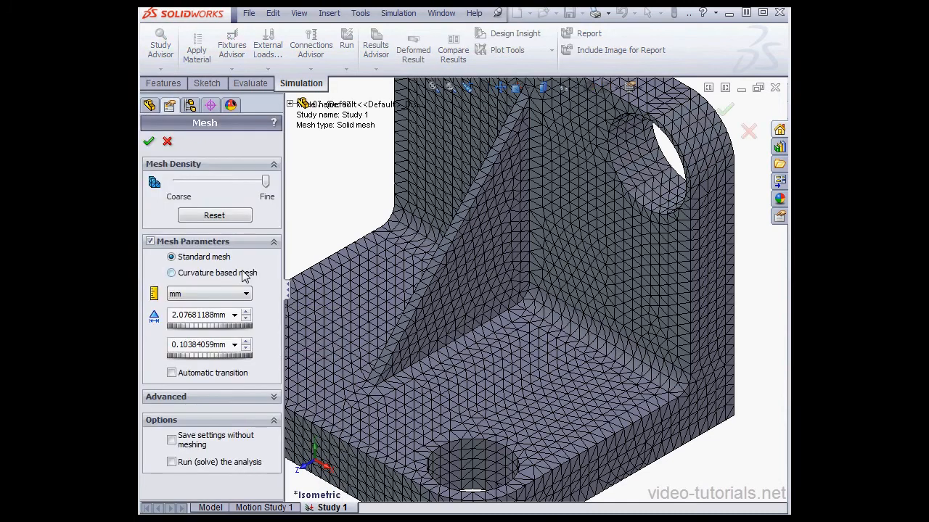
click(230, 217)
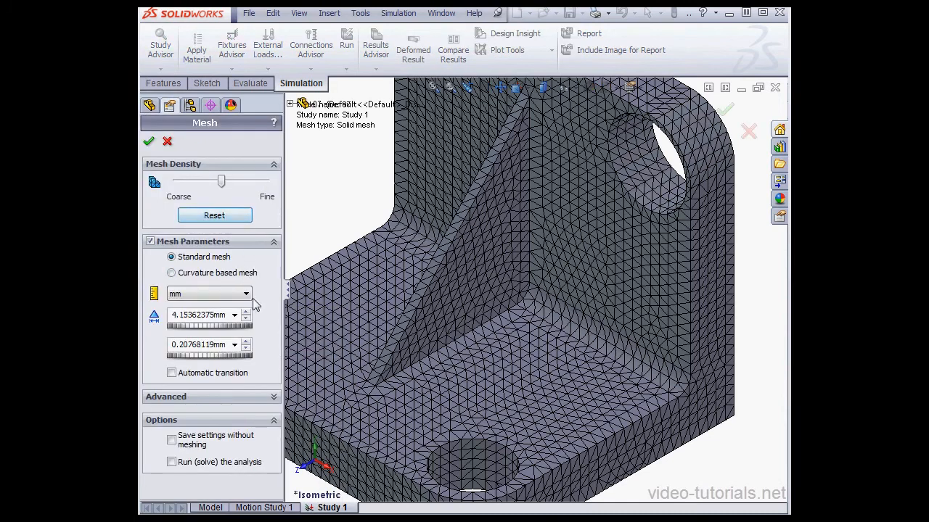
click(172, 375)
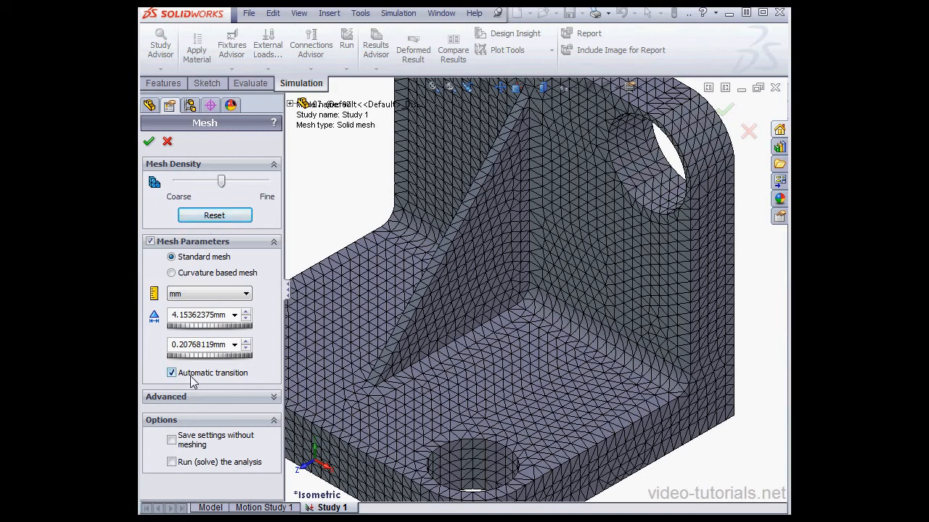
click(149, 141)
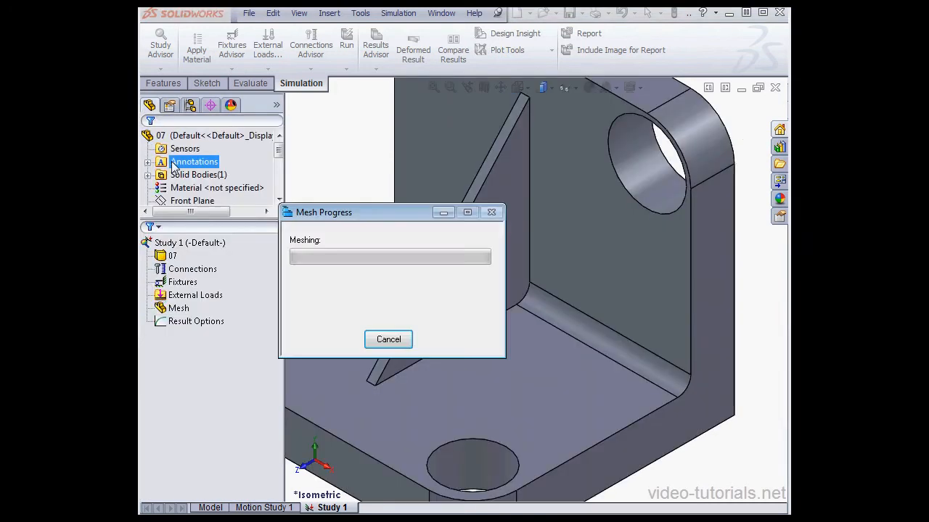
click(358, 207)
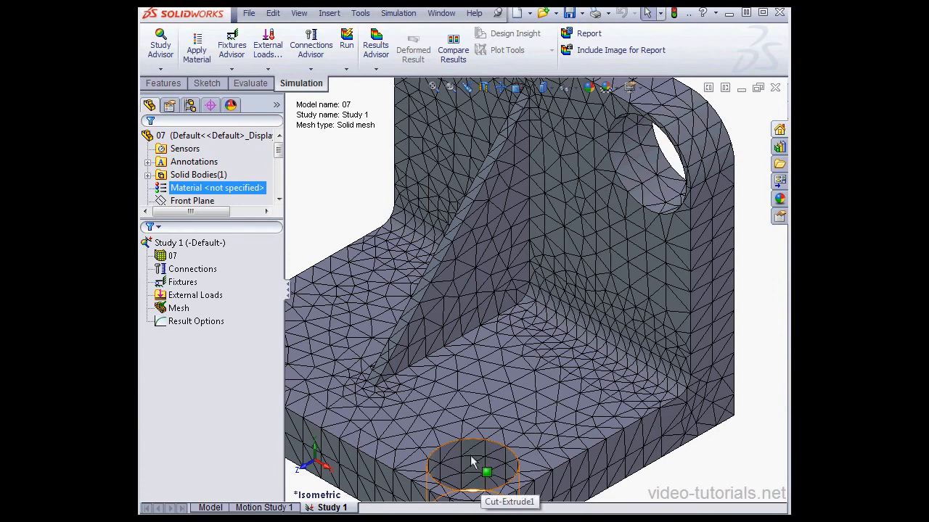
Turn off automatic transition and remesh the bracket as a standard mesh
right_click(179, 308)
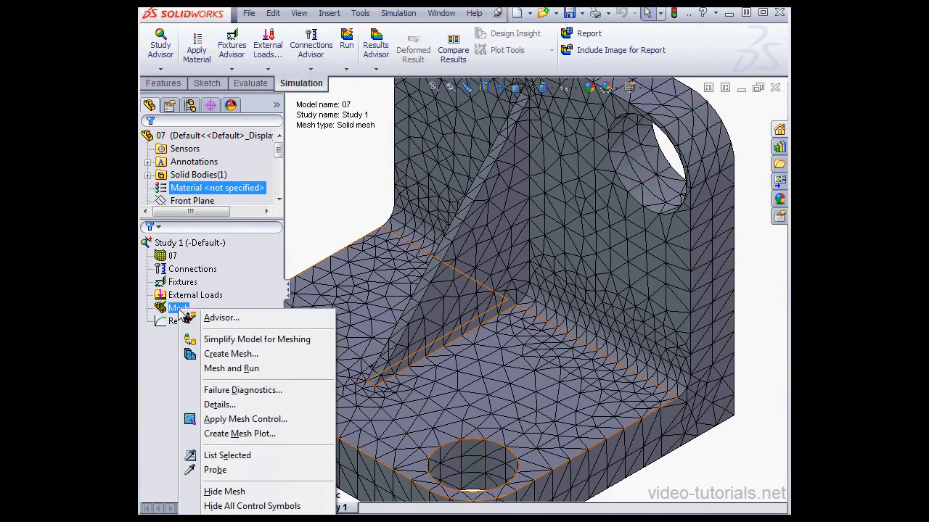
click(225, 353)
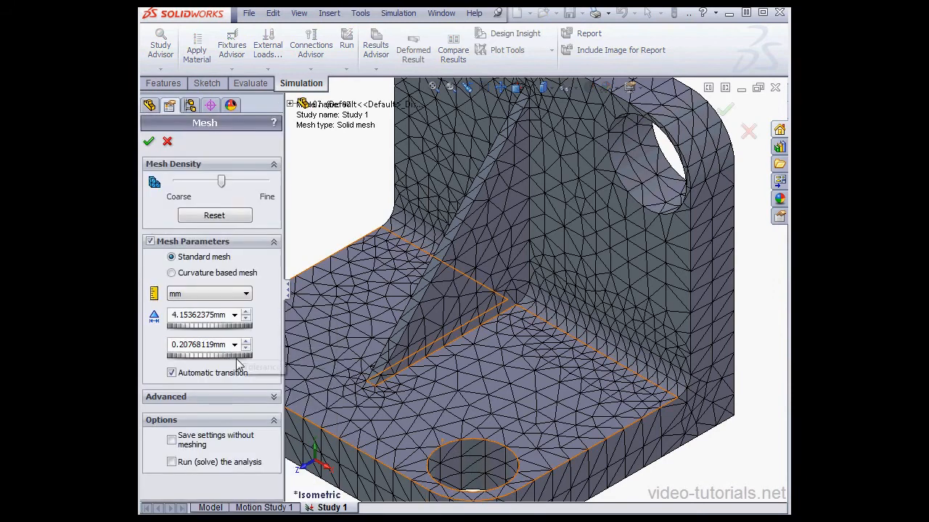
click(172, 373)
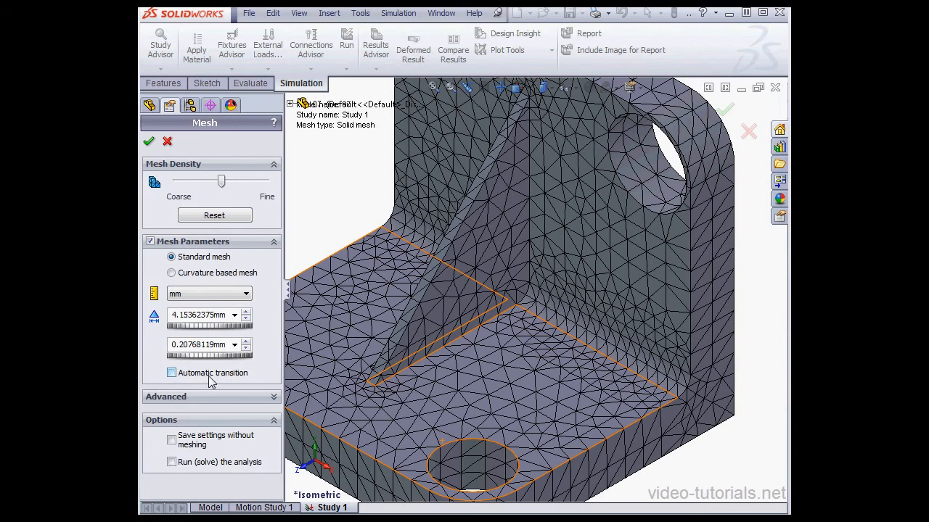
click(149, 140)
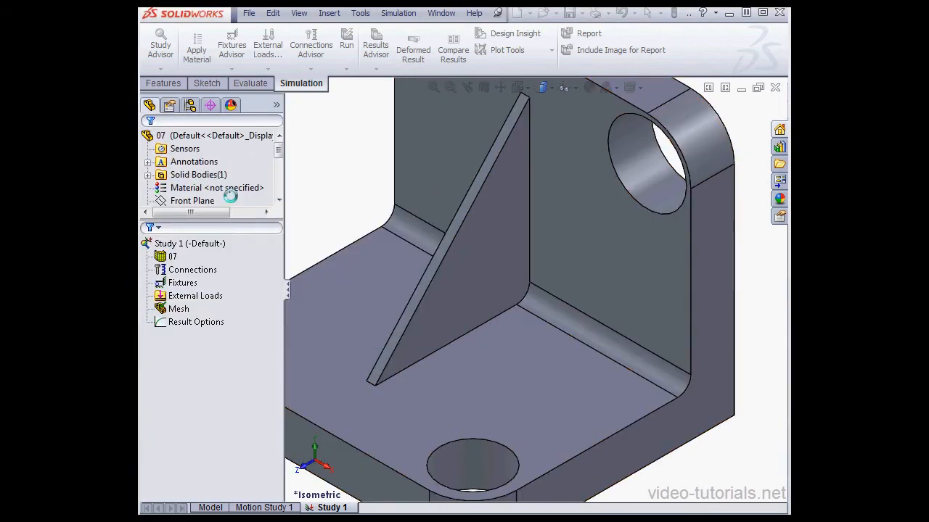
Apply a mesh control with a 0.5 mm element size to the side face of the triangular rib
right_click(179, 309)
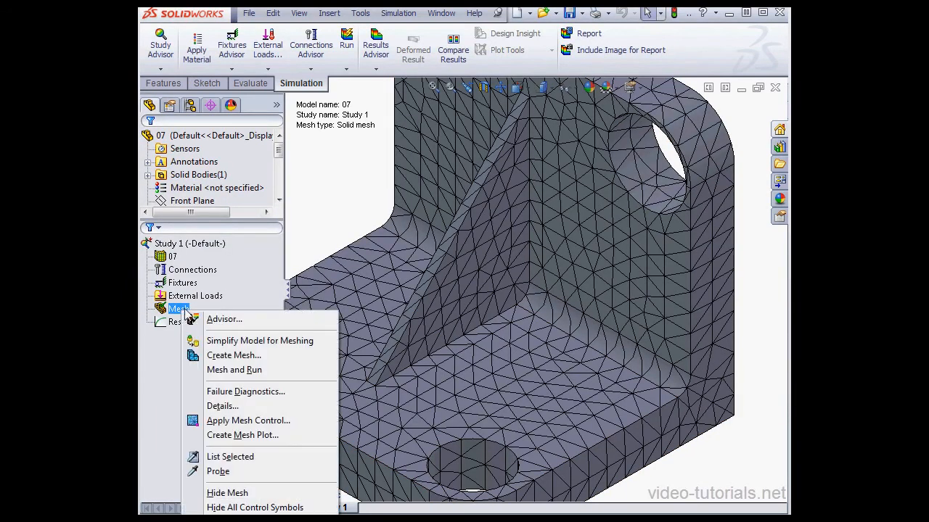
click(248, 420)
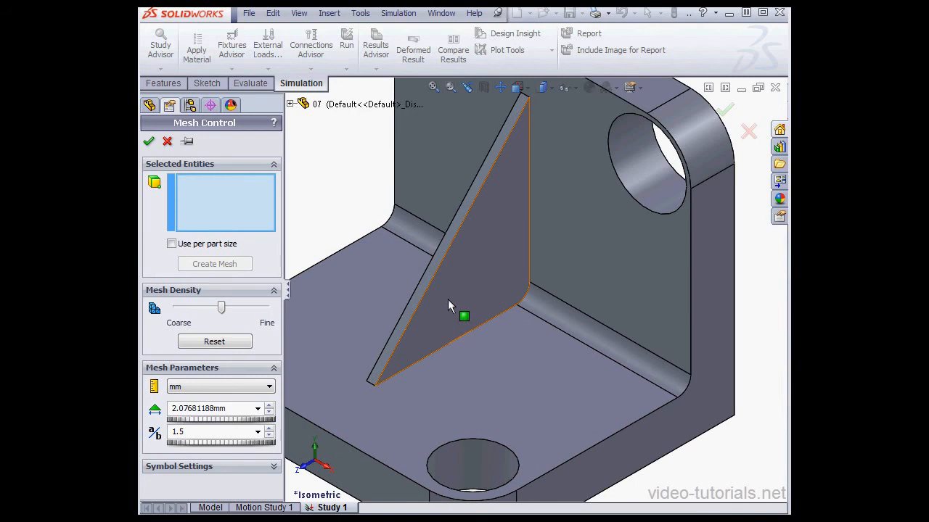
click(475, 276)
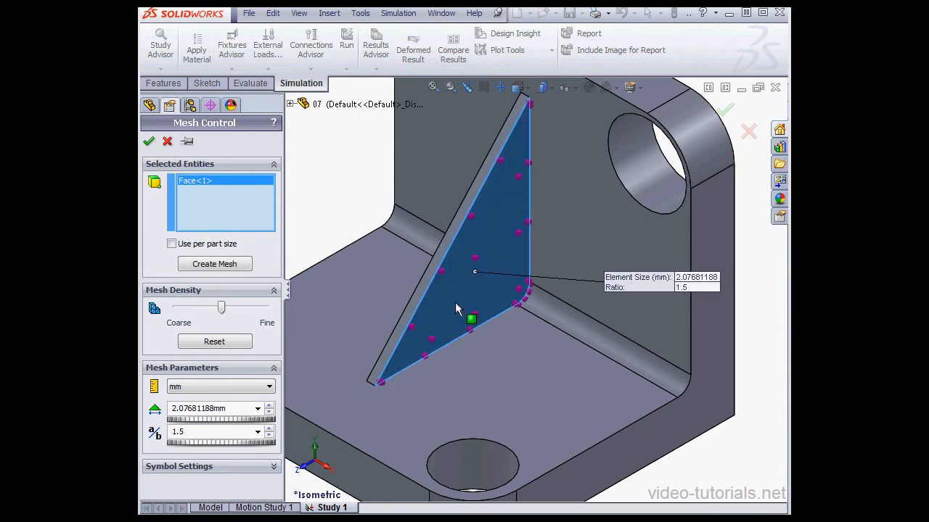
double_click(230, 409)
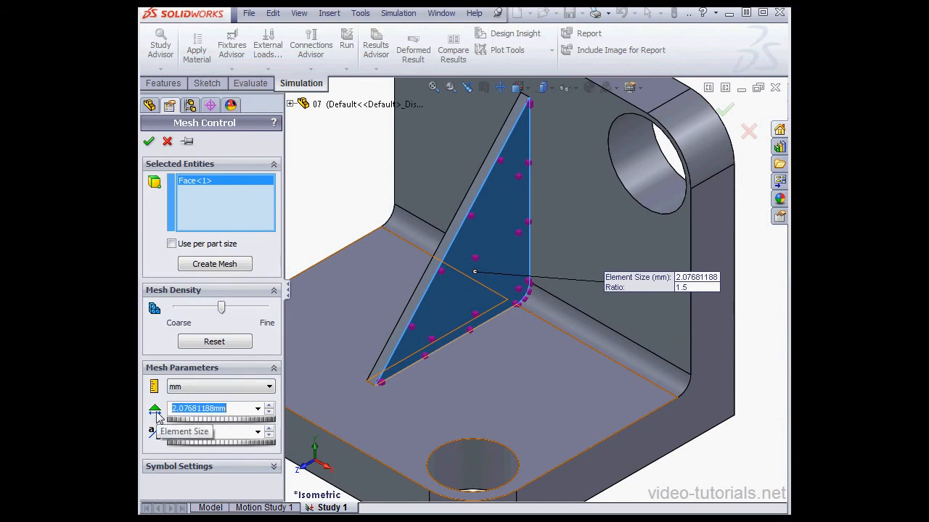
text(.5)
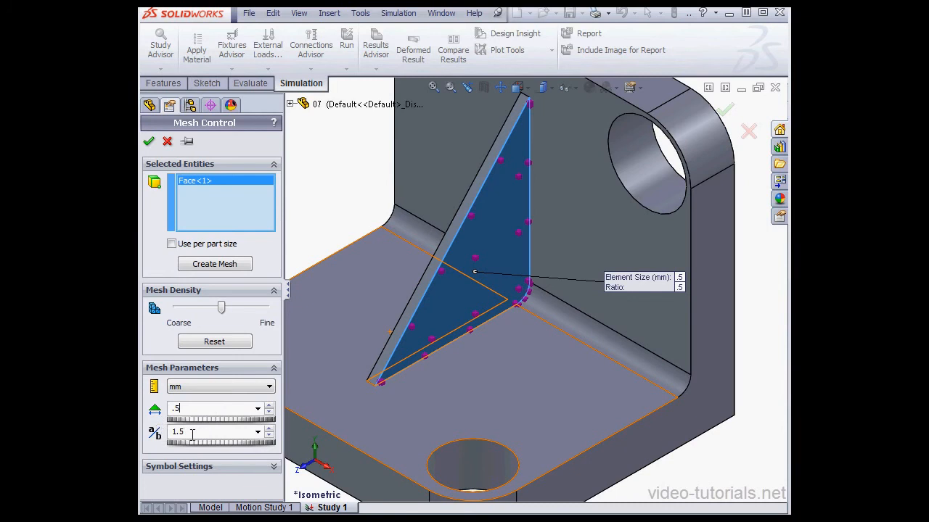
double_click(182, 432)
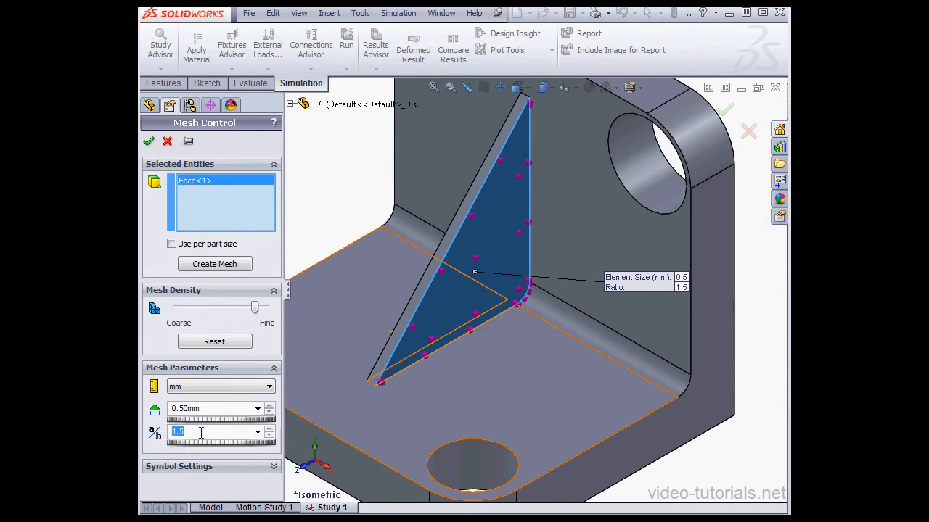
click(201, 432)
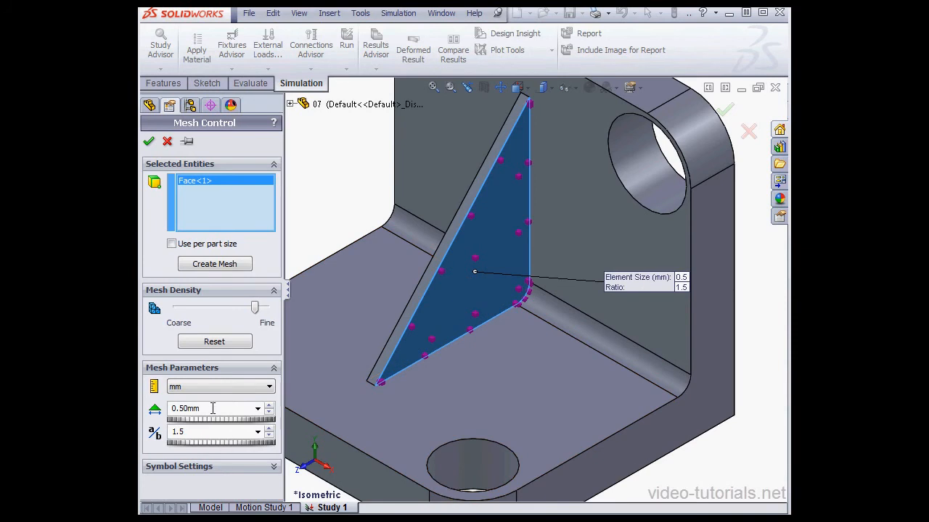
click(148, 141)
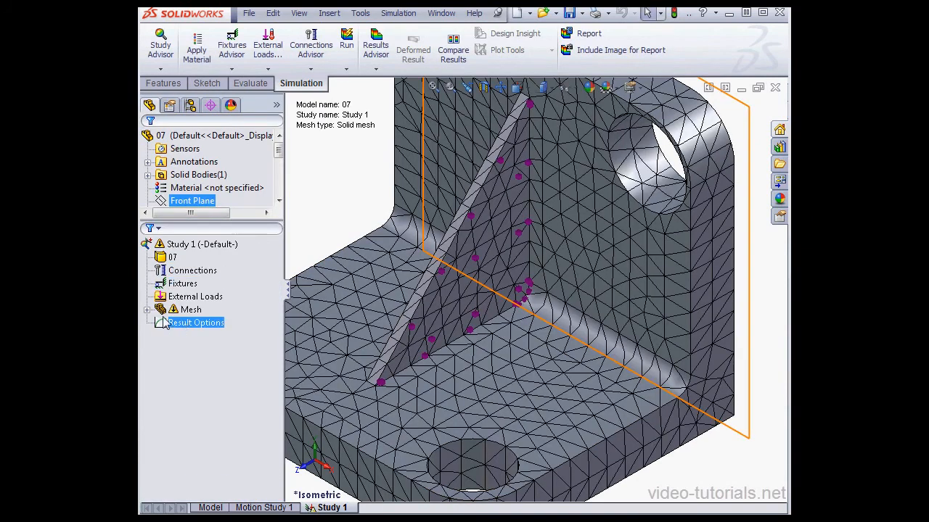
Remesh the bracket with the rib's mesh control included and inspect the elements on and around the rib face
click(147, 312)
right_click(184, 310)
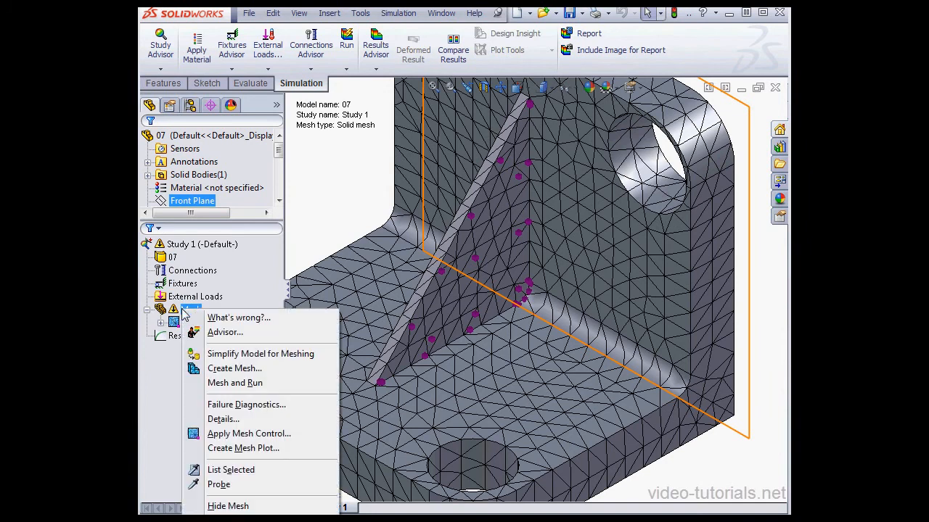
click(249, 368)
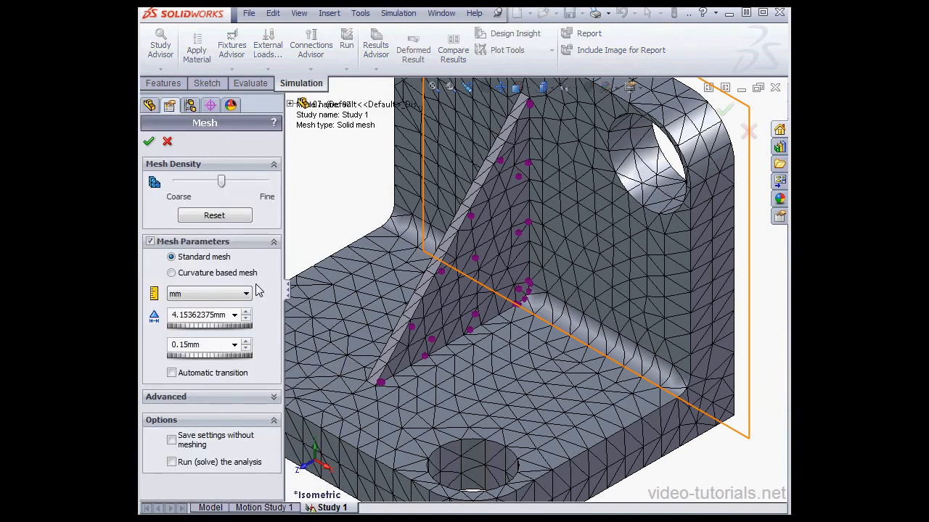
click(148, 141)
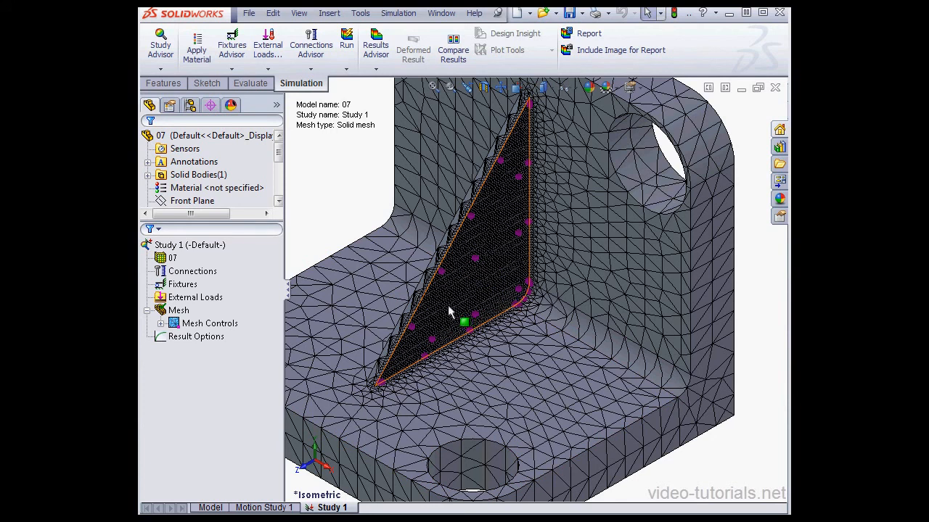
scroll(446, 313, down, 4)
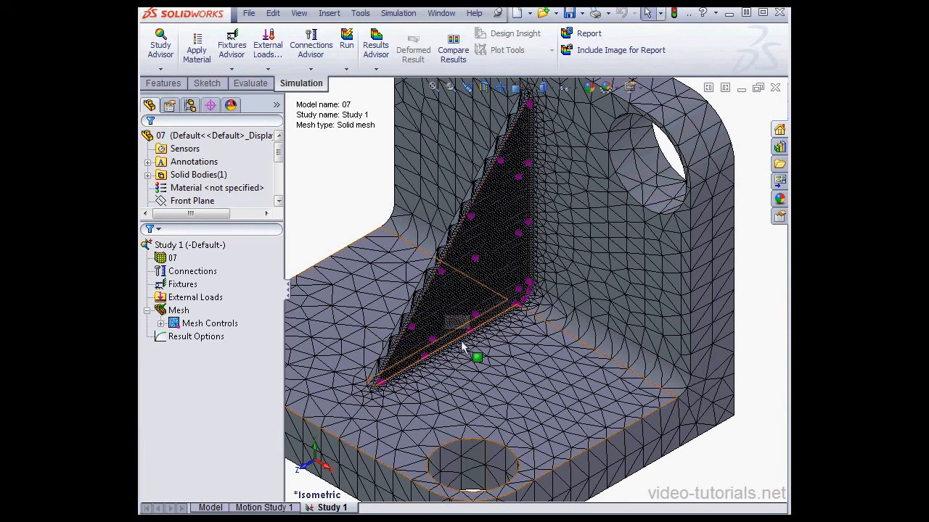
scroll(463, 349, down, 2)
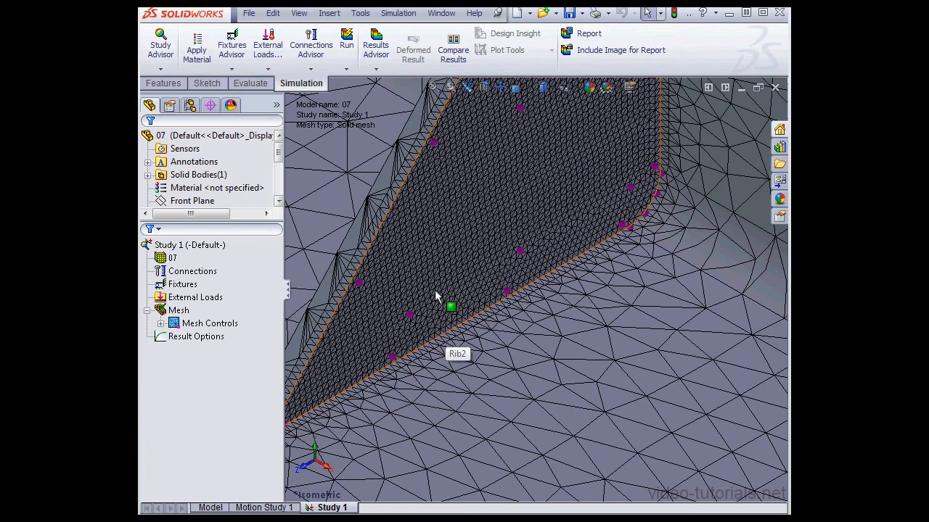
scroll(512, 368, up, 5)
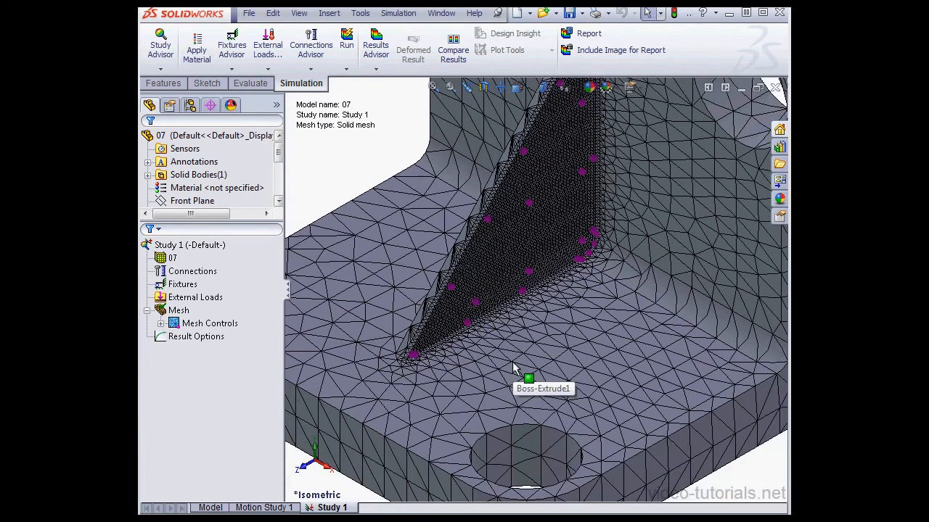
click(511, 369)
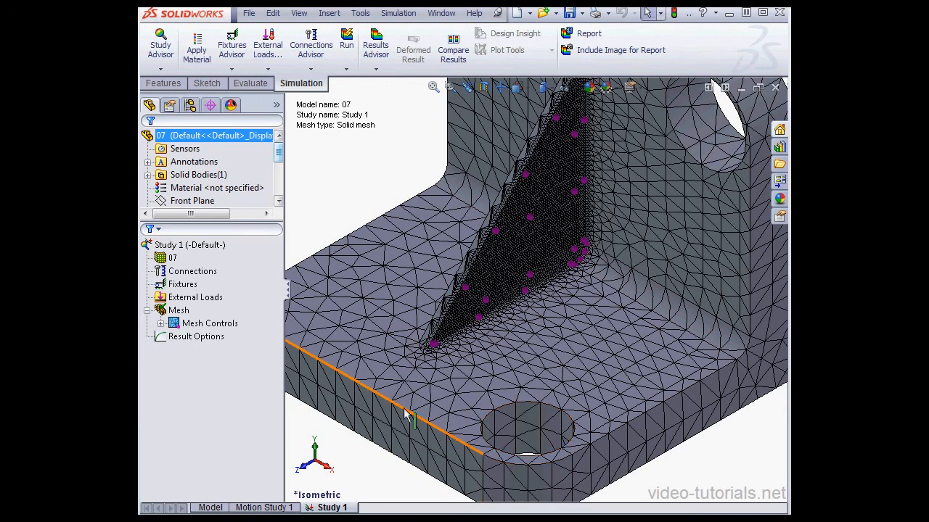
Apply a mesh control with a 1 mm element size to the cylindrical face of the hole in the base plate
click(211, 325)
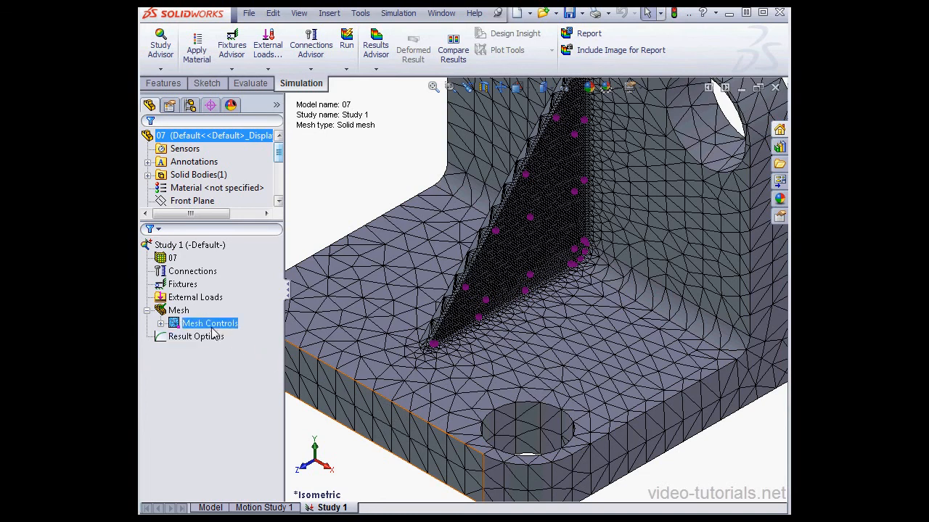
right_click(204, 327)
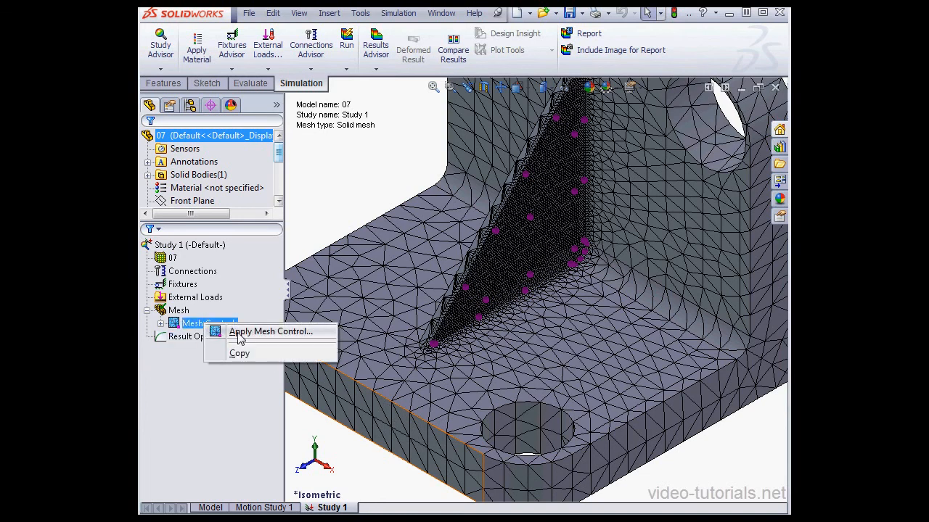
click(262, 331)
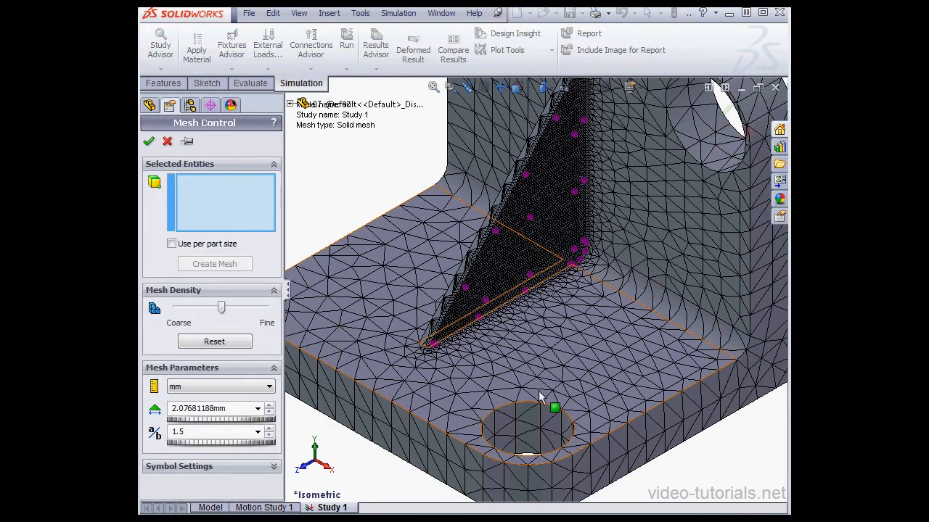
click(544, 425)
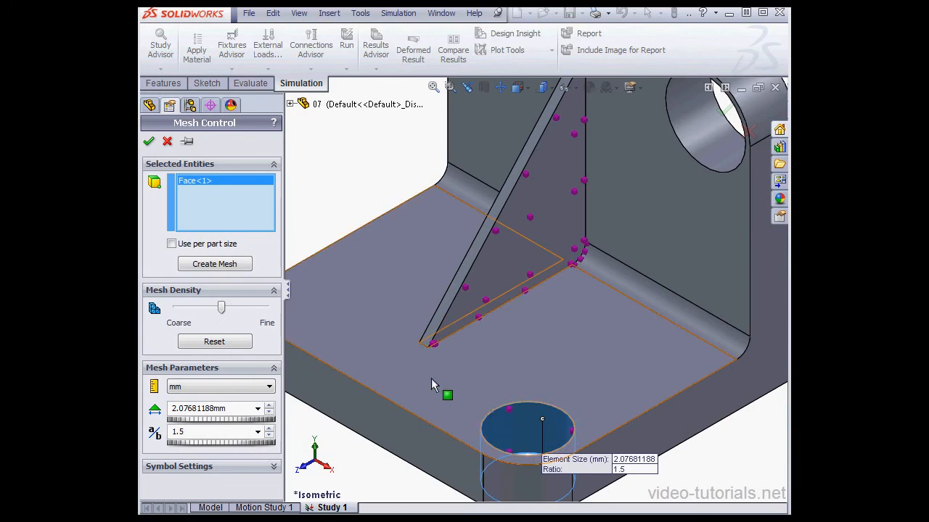
double_click(233, 408)
text(1)
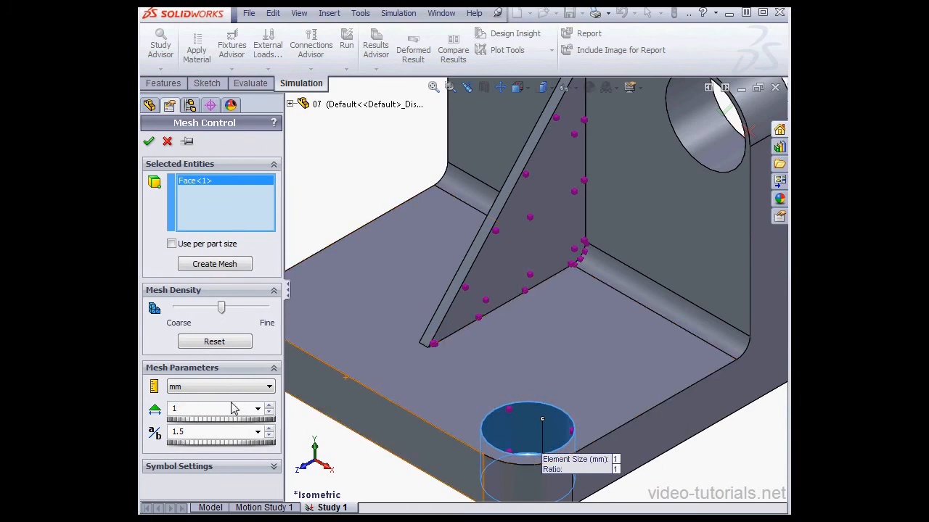
double_click(203, 431)
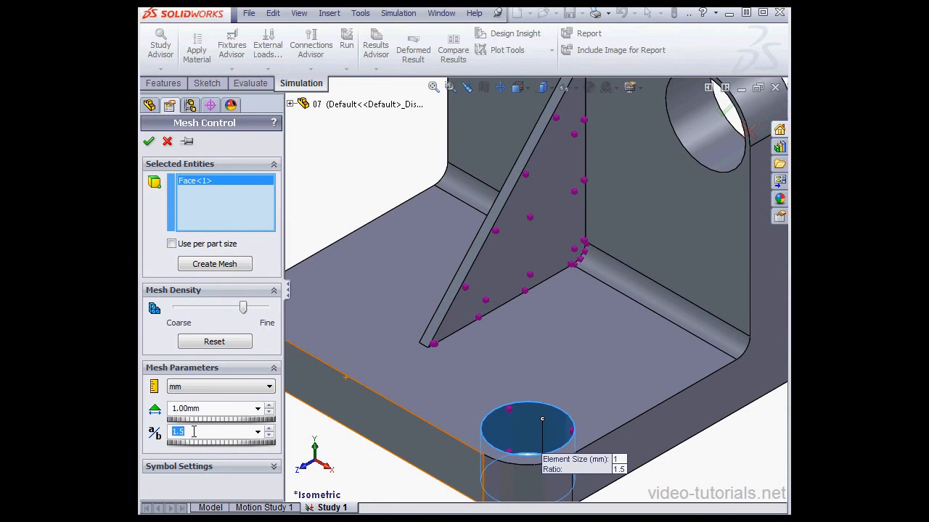
click(194, 431)
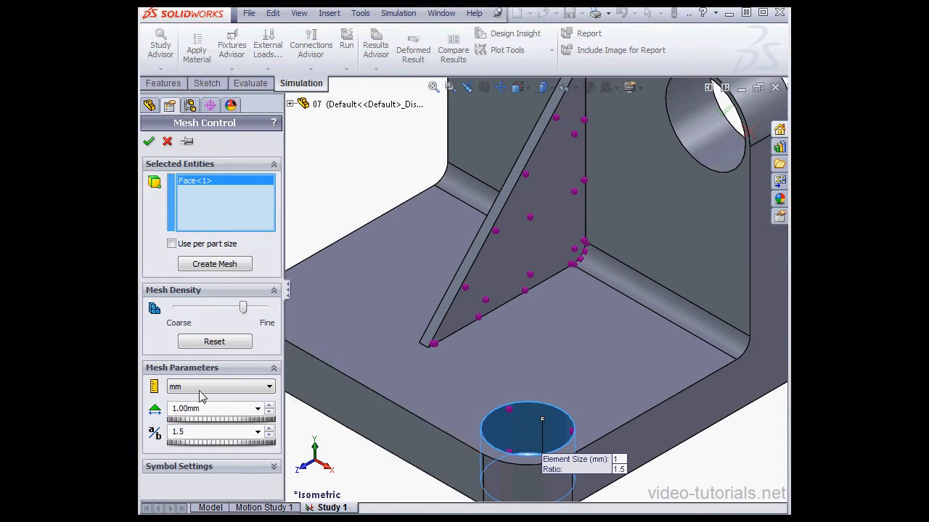
click(148, 141)
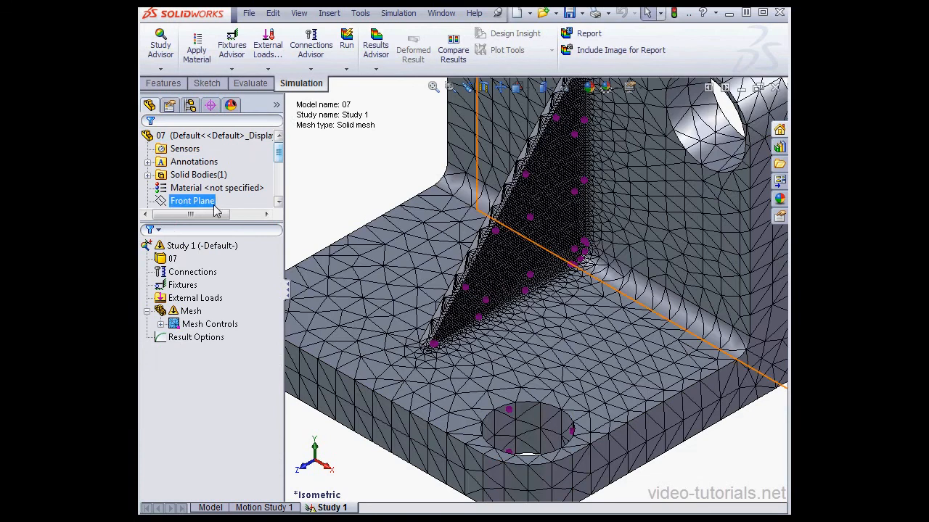
Remesh the bracket as a standard mesh with the base hole's mesh control included
right_click(190, 312)
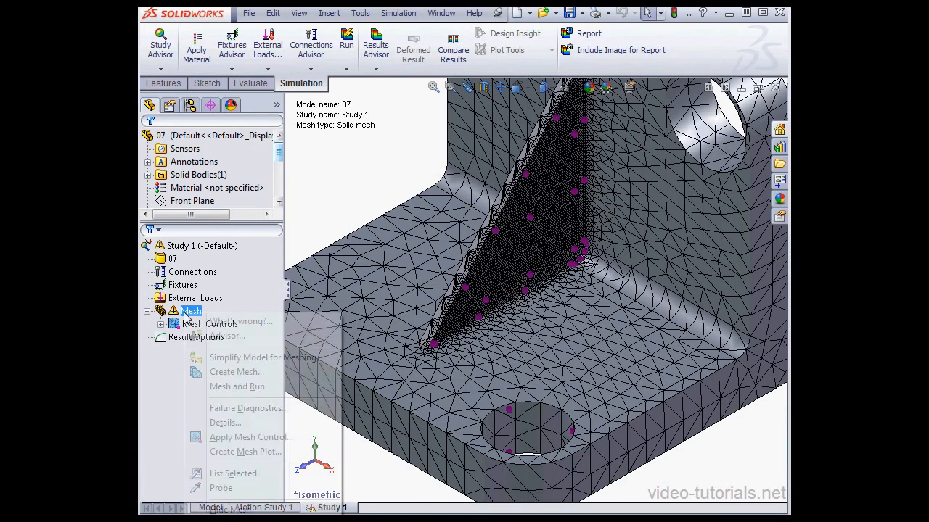
click(236, 371)
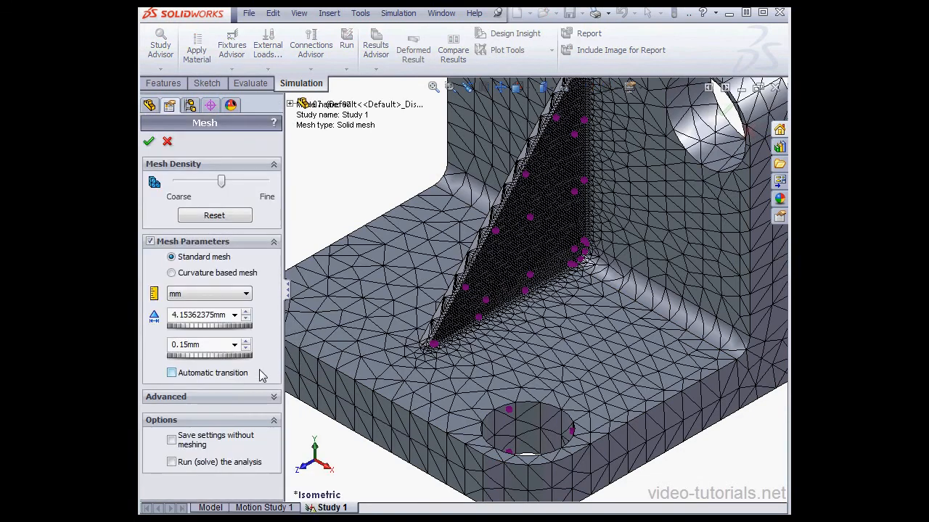
click(149, 142)
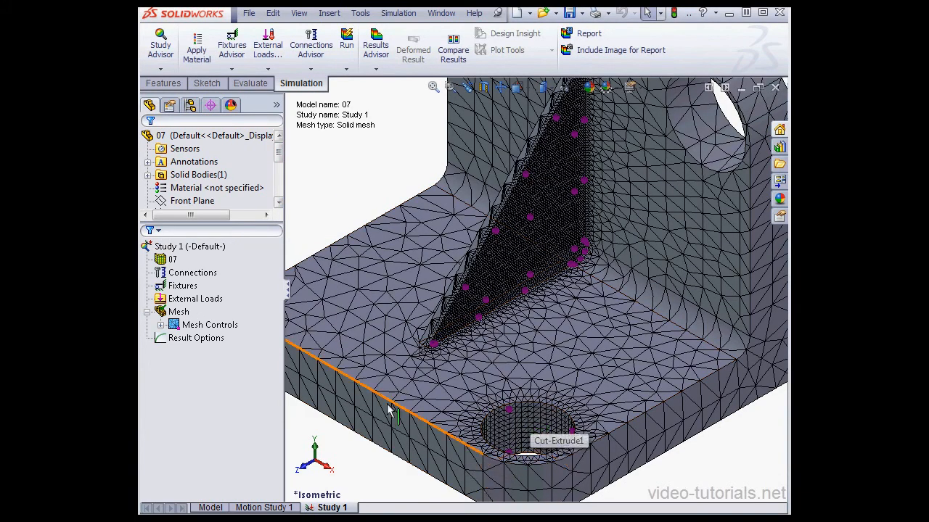
List the study's mesh controls and review the definition of the base hole's control, then close it
click(161, 325)
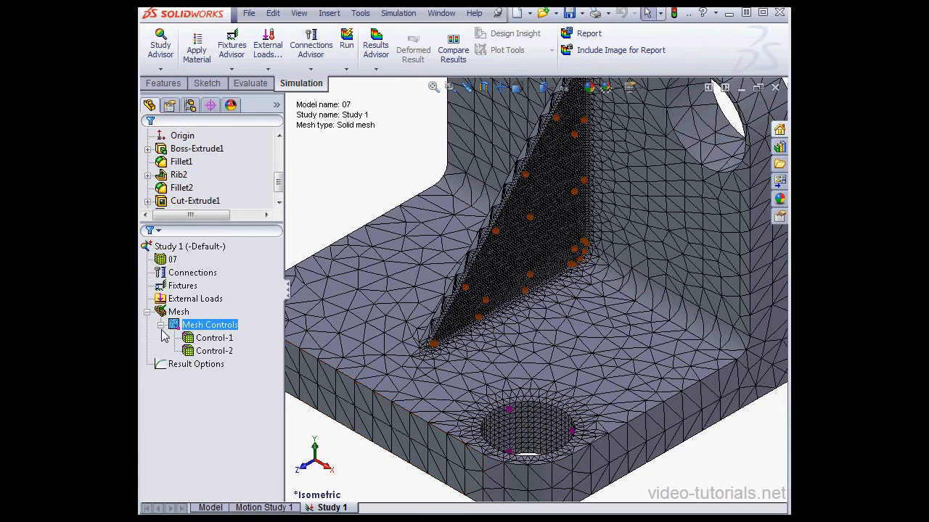
click(193, 365)
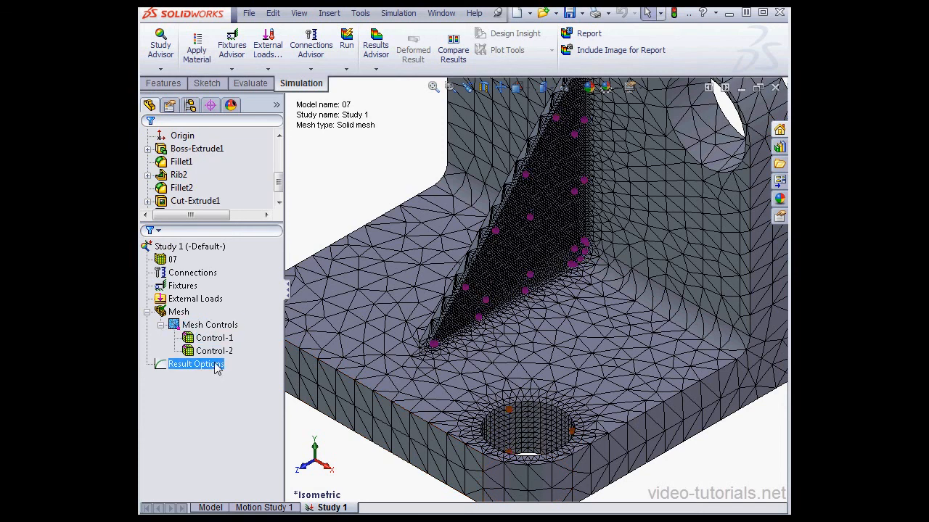
click(214, 351)
right_click(214, 354)
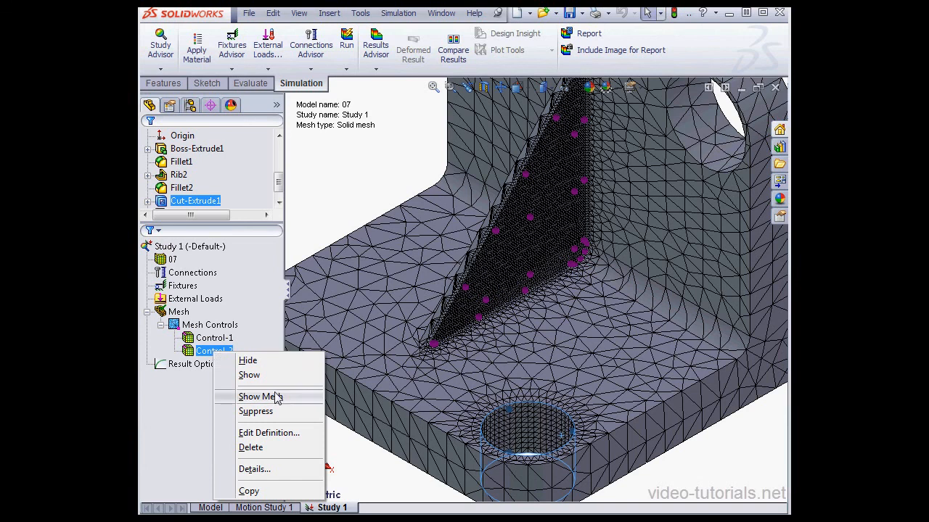
click(289, 434)
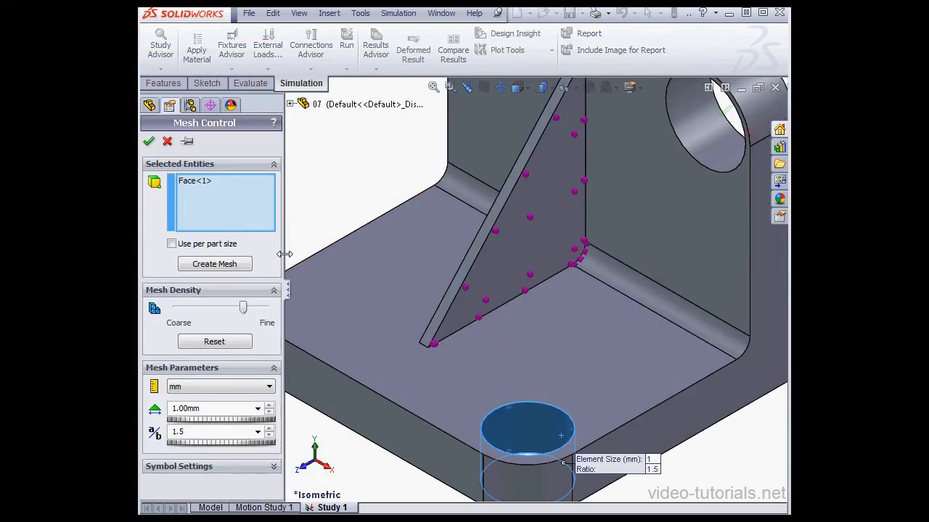
click(167, 142)
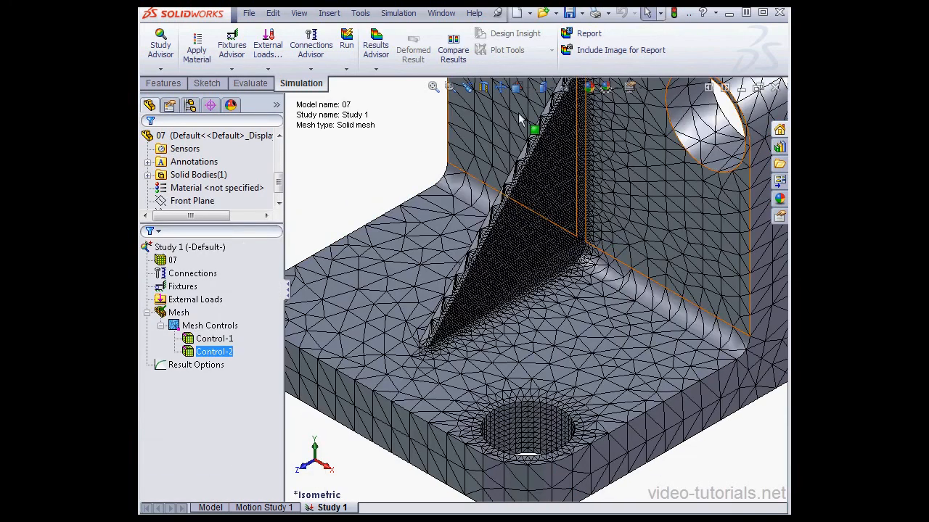
Apply a mesh control with a 0.25 mm element size to the cylindrical face of the hole in the upright plate
click(500, 87)
drag(610, 171, 524, 265)
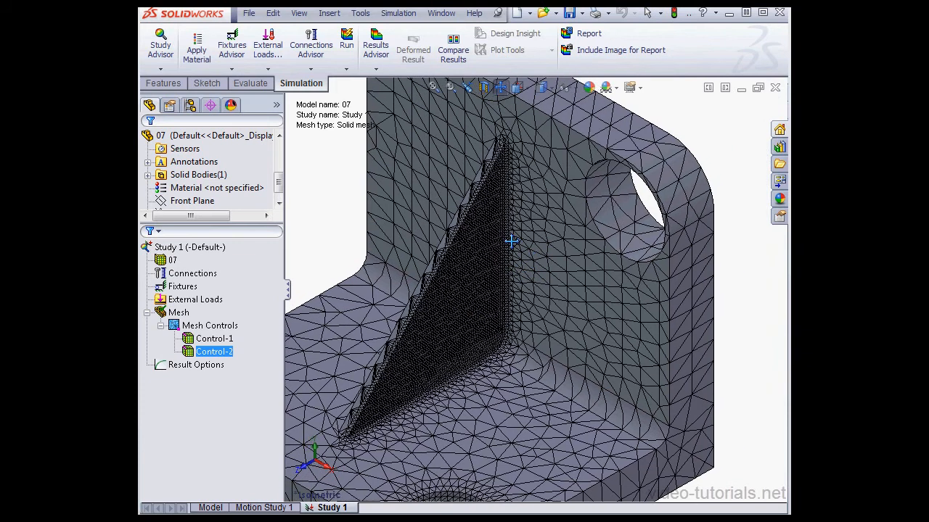
click(501, 89)
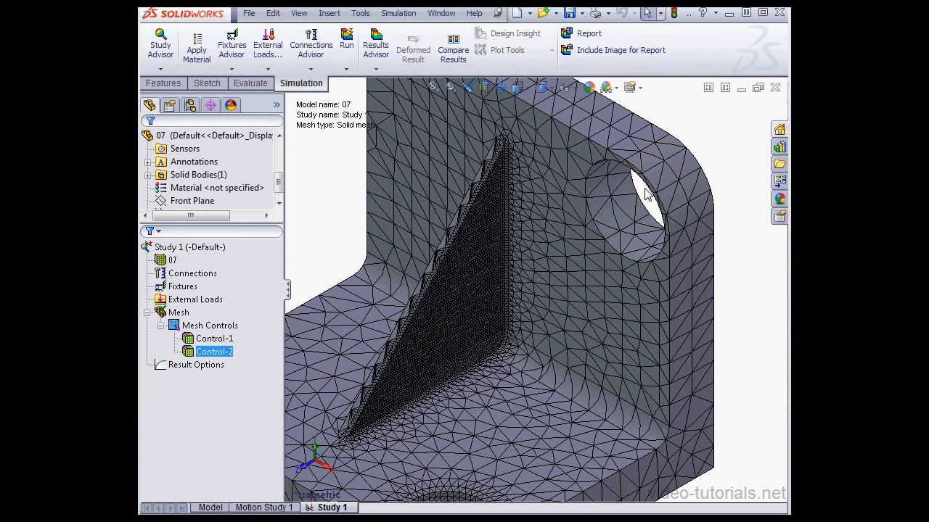
right_click(208, 327)
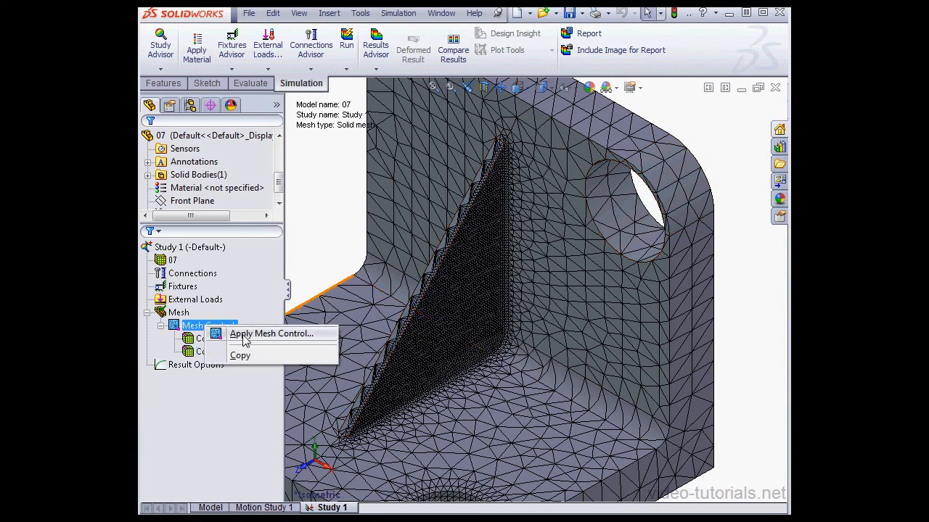
click(246, 340)
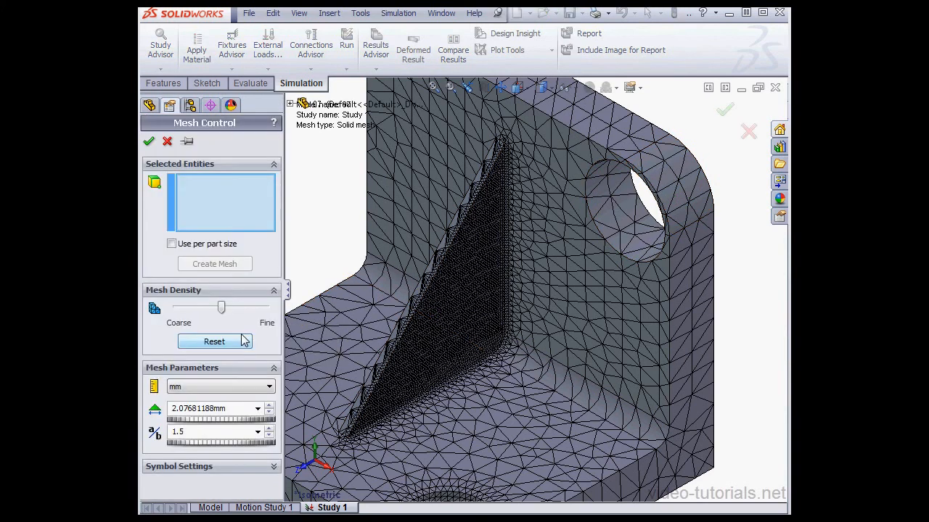
click(626, 223)
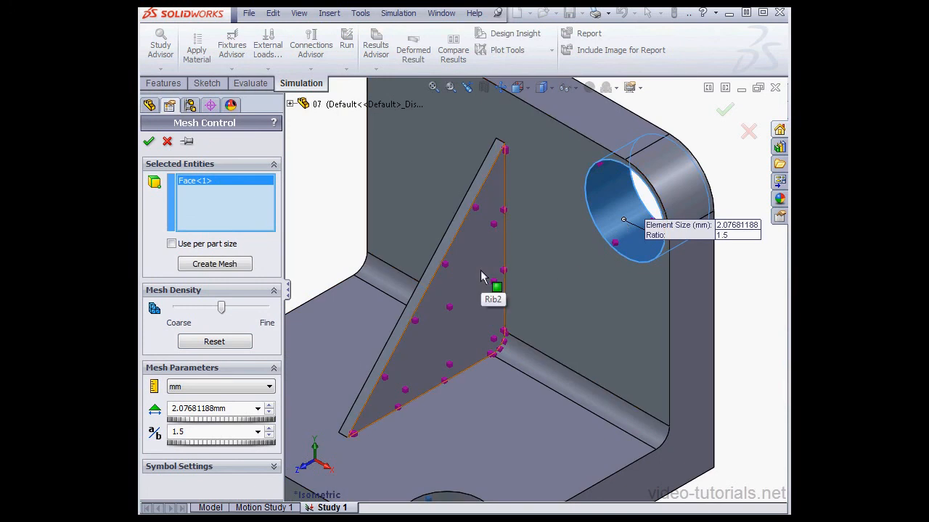
double_click(225, 409)
text(.25)
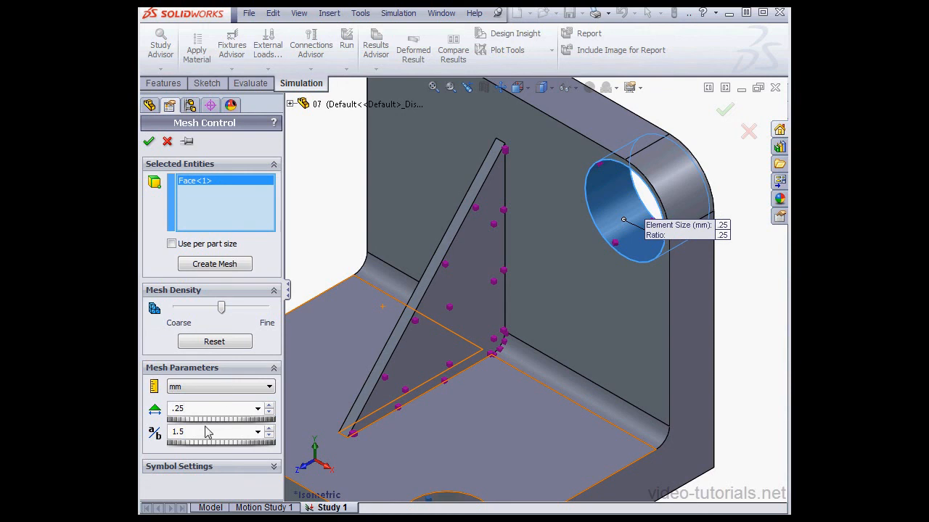
double_click(199, 431)
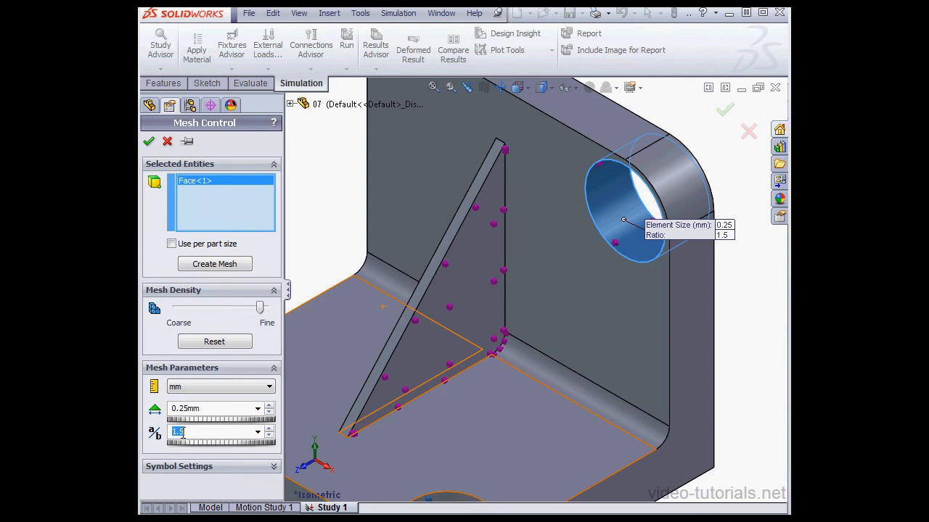
click(148, 141)
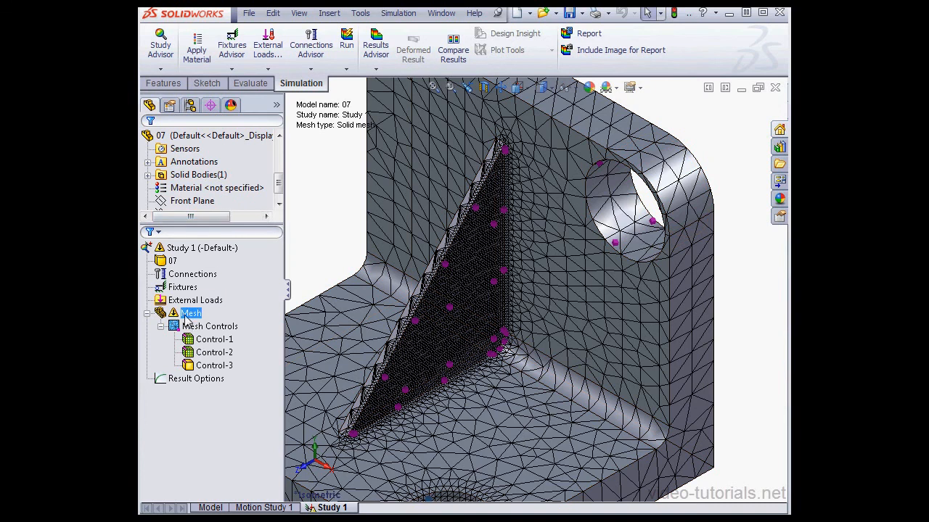
Remesh the bracket with the upright plate hole's mesh control included
right_click(186, 317)
click(238, 375)
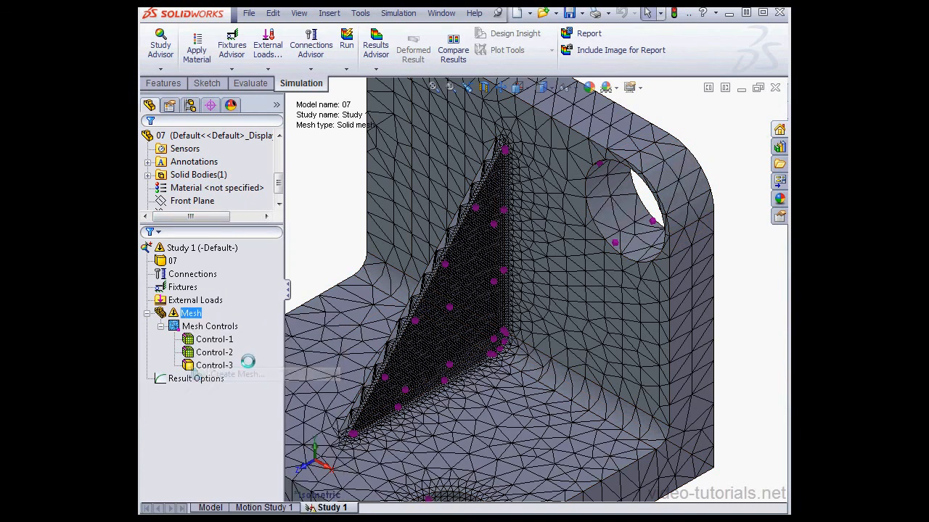
click(148, 141)
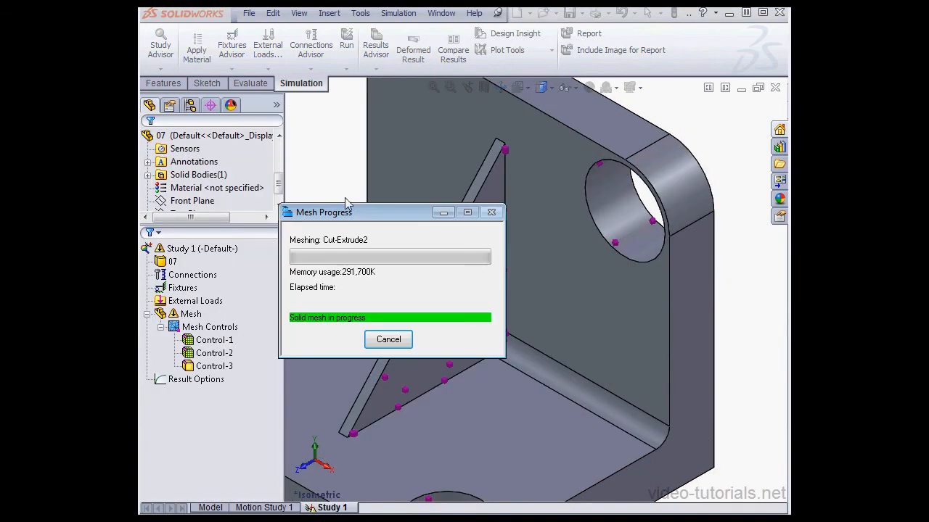